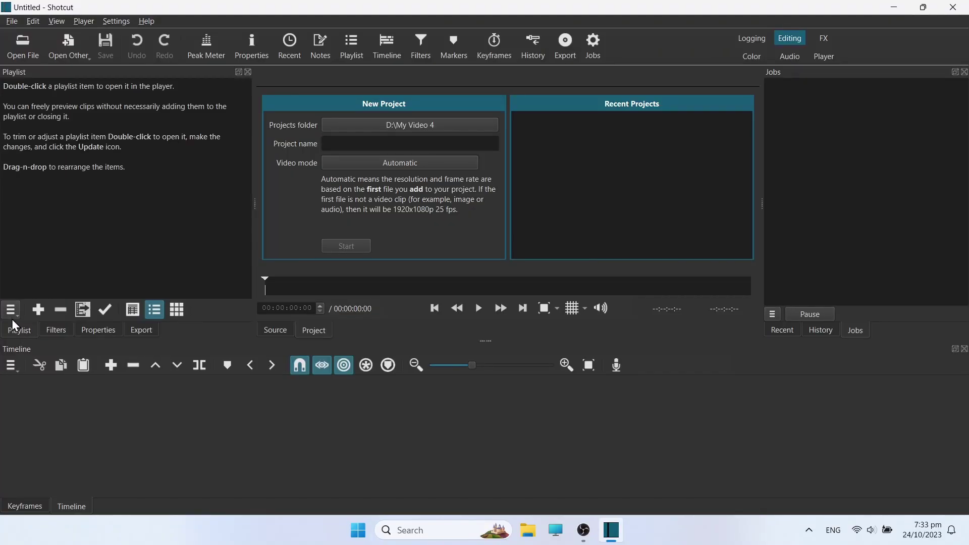
# Open woman-dance.mp4 from the Playlist menu and drag it onto the timeline as track V1
pyautogui.click(12, 317)
pyautogui.click(22, 193)
pyautogui.doubleClick(155, 121)
pyautogui.moveTo(114, 98); pyautogui.dragTo(269, 446)
# Insert a V2 video track above the dance clip and choose black for a new colour clip
pyautogui.rightClick(71, 442)
pyautogui.moveTo(108, 449)
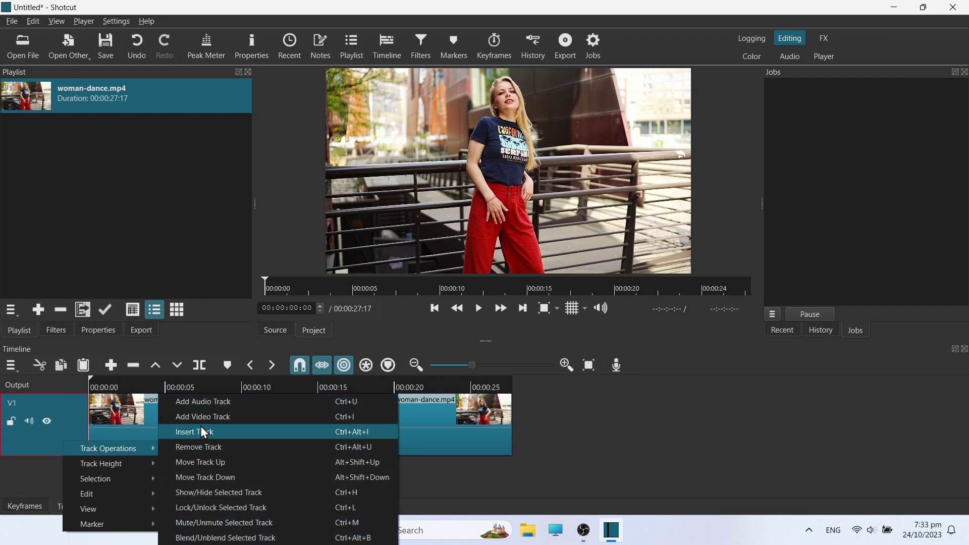
pyautogui.click(205, 416)
pyautogui.click(66, 43)
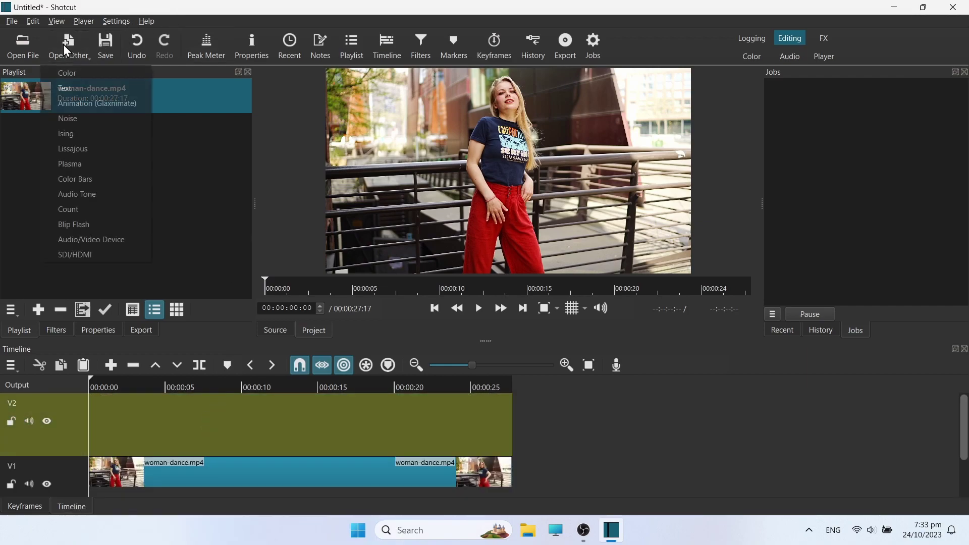
pyautogui.click(75, 79)
pyautogui.click(401, 226)
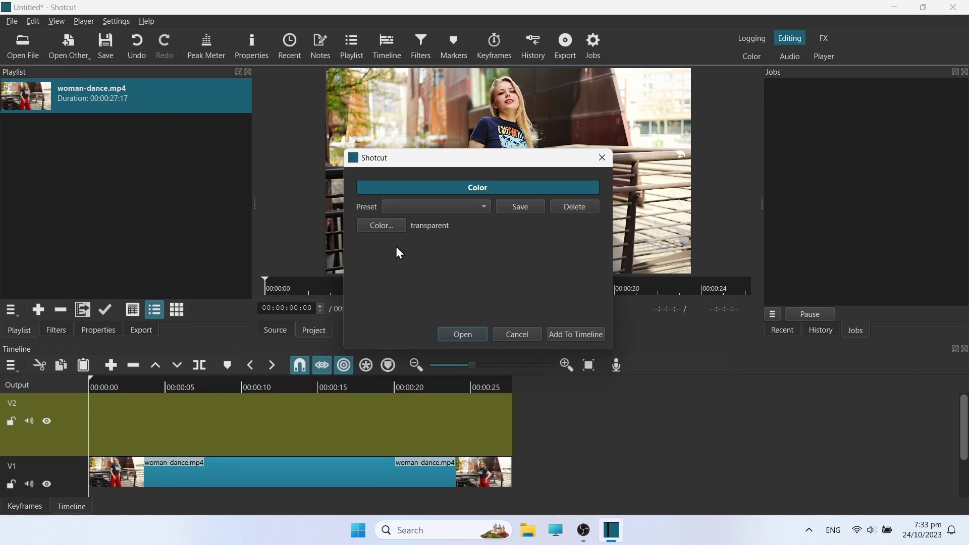
pyautogui.click(539, 376)
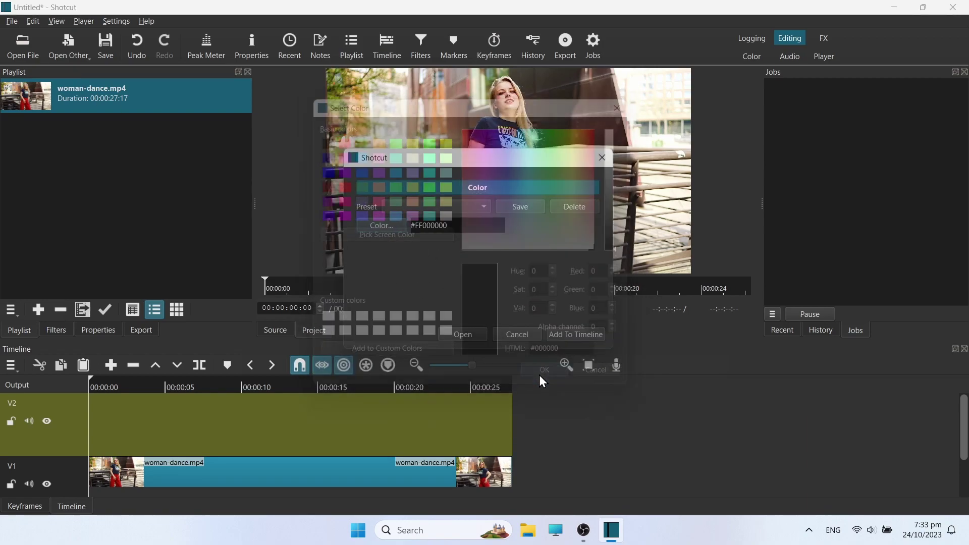
# Place the black (#FF000000) colour clip on V2 and stretch it to the video's full length
pyautogui.click(462, 334)
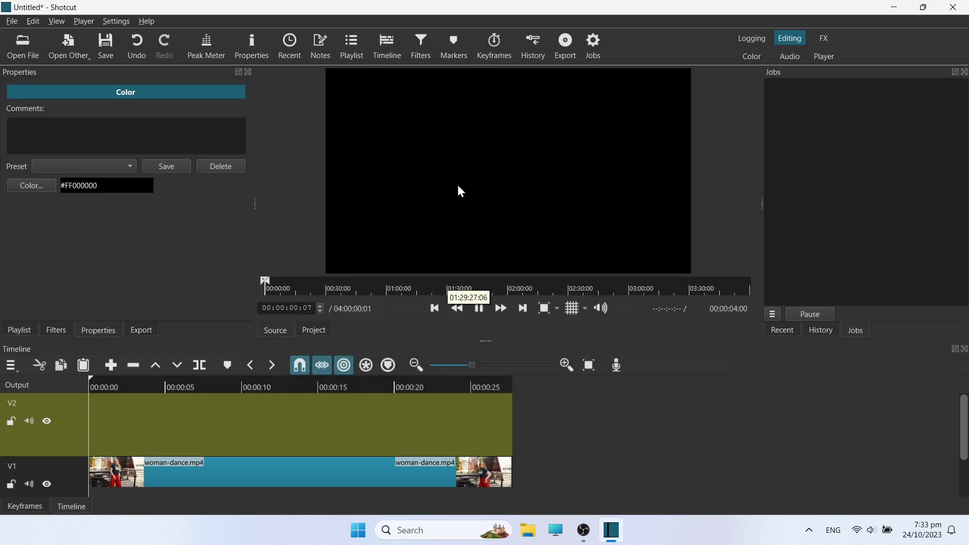
pyautogui.moveTo(459, 190)
pyautogui.mouseDown()
pyautogui.moveTo(157, 407)
pyautogui.moveTo(76, 412)
pyautogui.mouseUp()
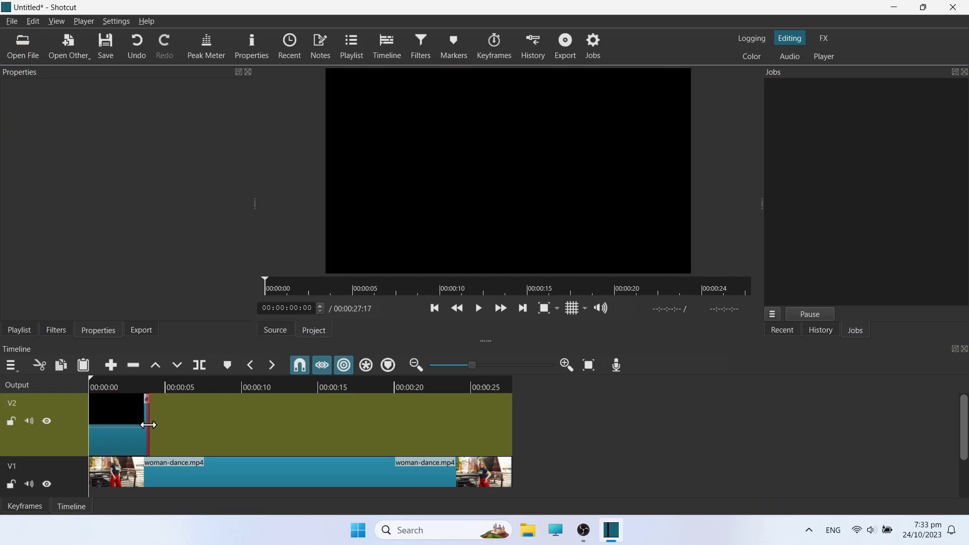
pyautogui.moveTo(149, 429); pyautogui.dragTo(519, 442)
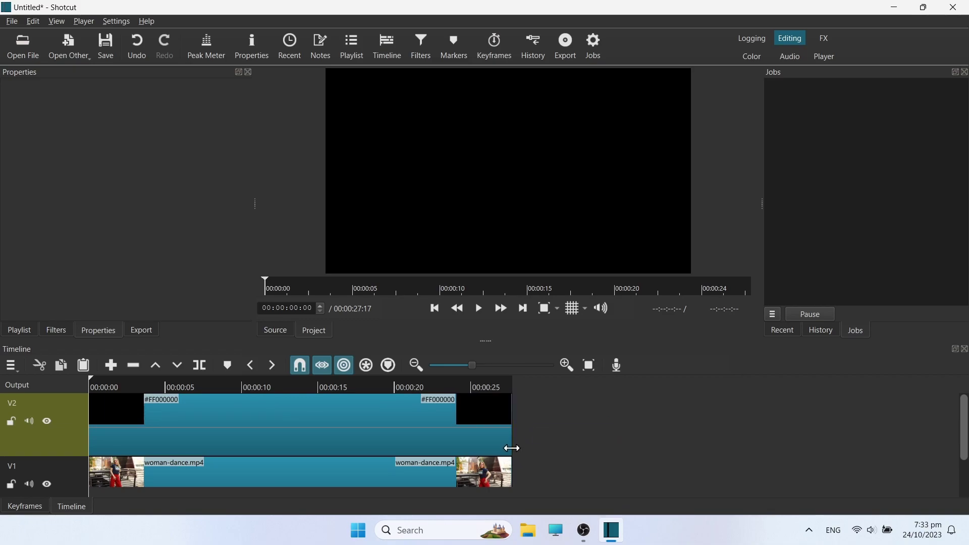
# Add a Size, Position & Rotate filter to the black colour clip on V2
pyautogui.click(289, 431)
pyautogui.click(55, 330)
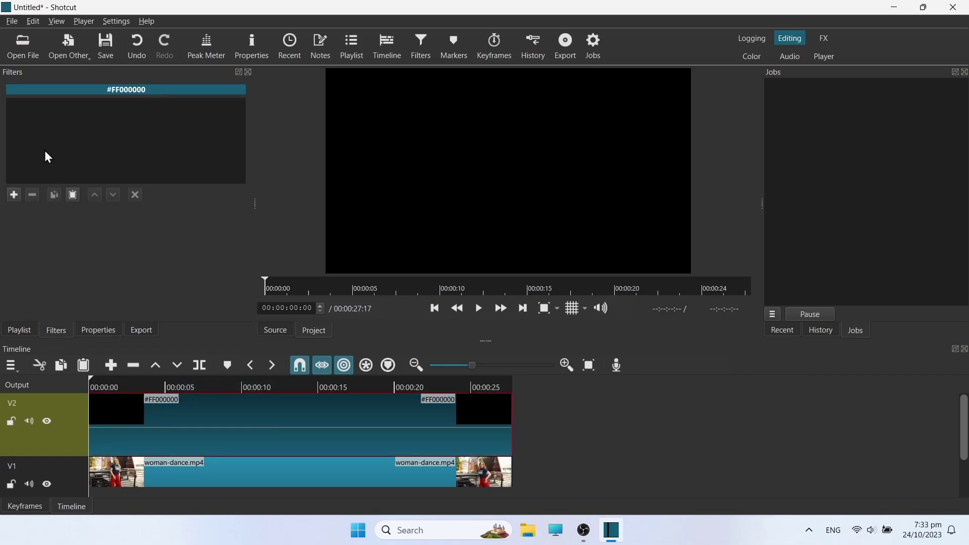
pyautogui.click(13, 195)
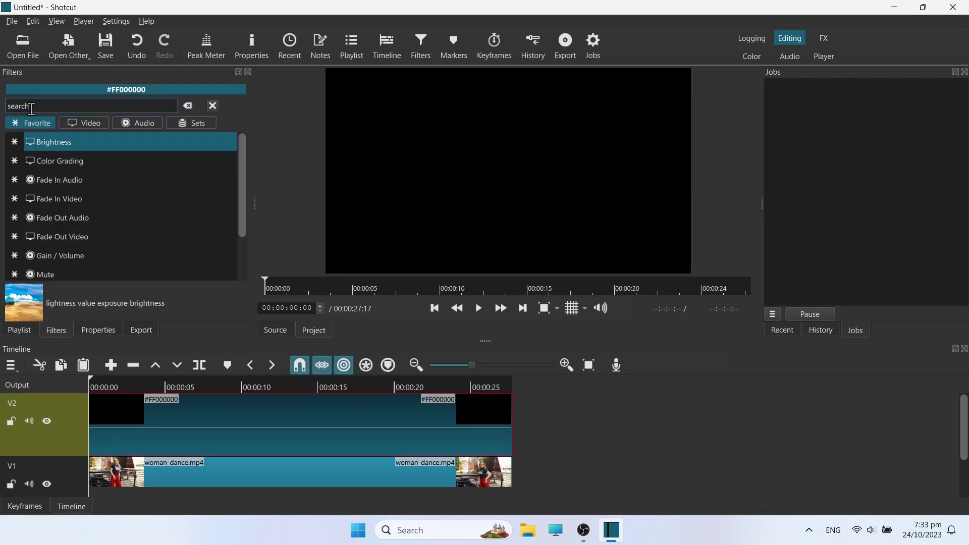
pyautogui.write('size')
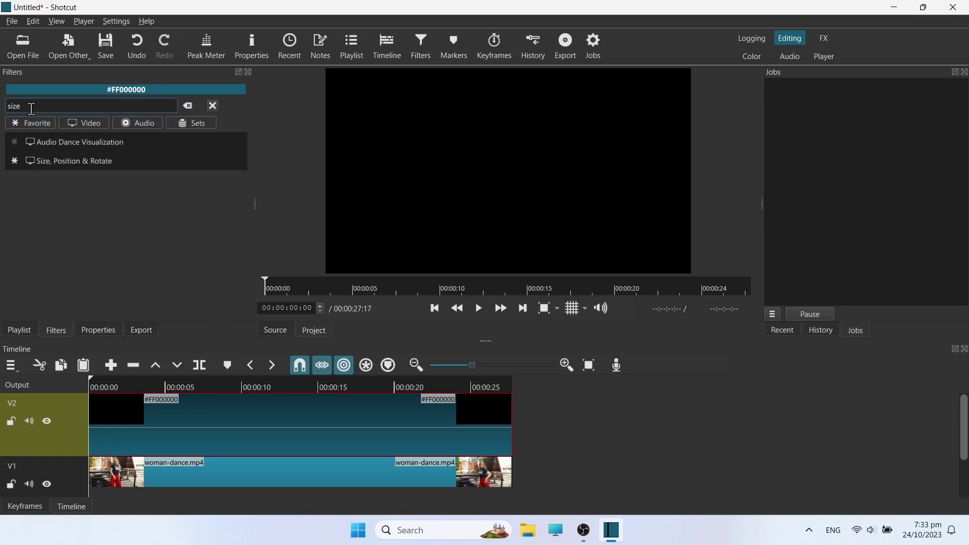
pyautogui.click(55, 159)
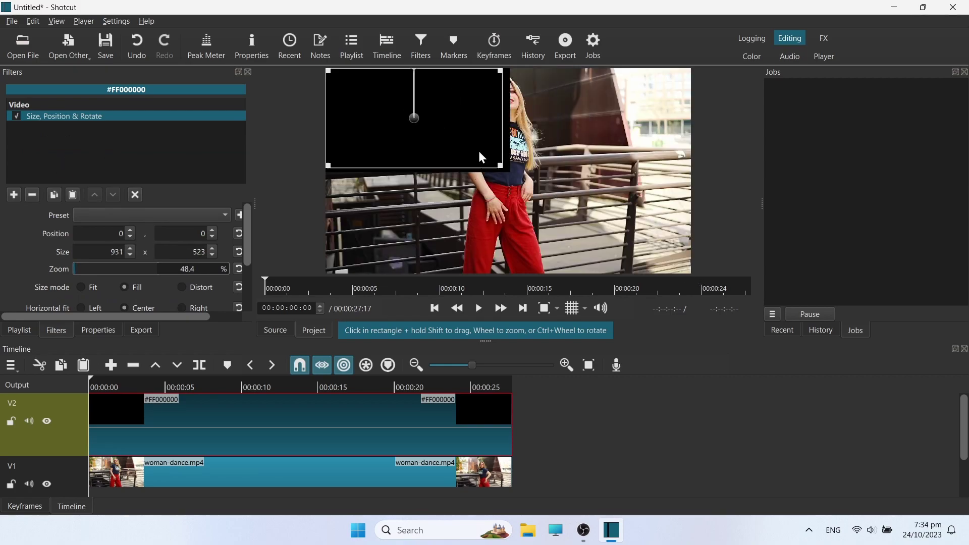
# Shrink the black overlay to a 251×278 box near the frame's upper right
pyautogui.moveTo(687, 270); pyautogui.dragTo(428, 125)
pyautogui.moveTo(377, 97); pyautogui.dragTo(625, 152)
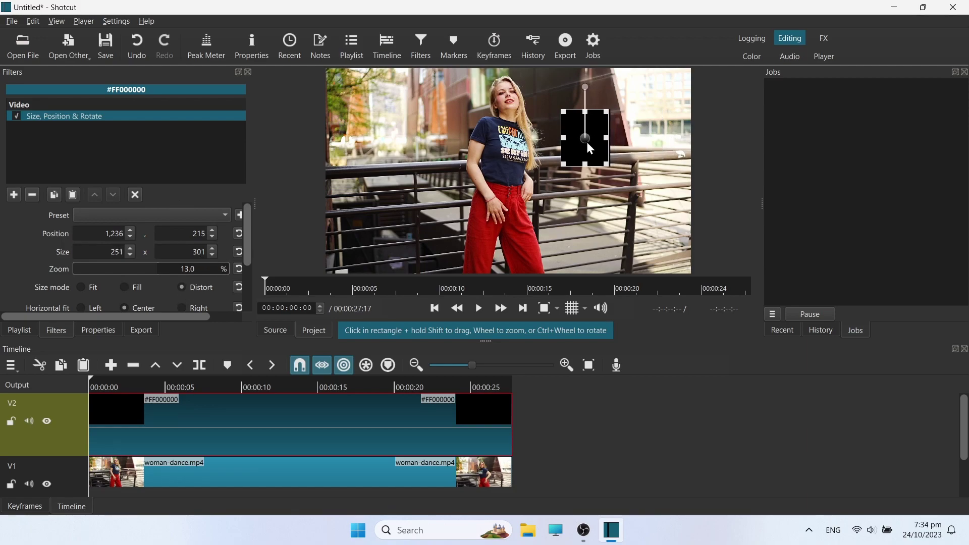
pyautogui.scroll(3, 587, 145)
pyautogui.moveTo(586, 150); pyautogui.dragTo(584, 152)
# Add Motion Tracker 'Tracker 01' to the dance clip with a 222×250 region over her face
pyautogui.click(199, 469)
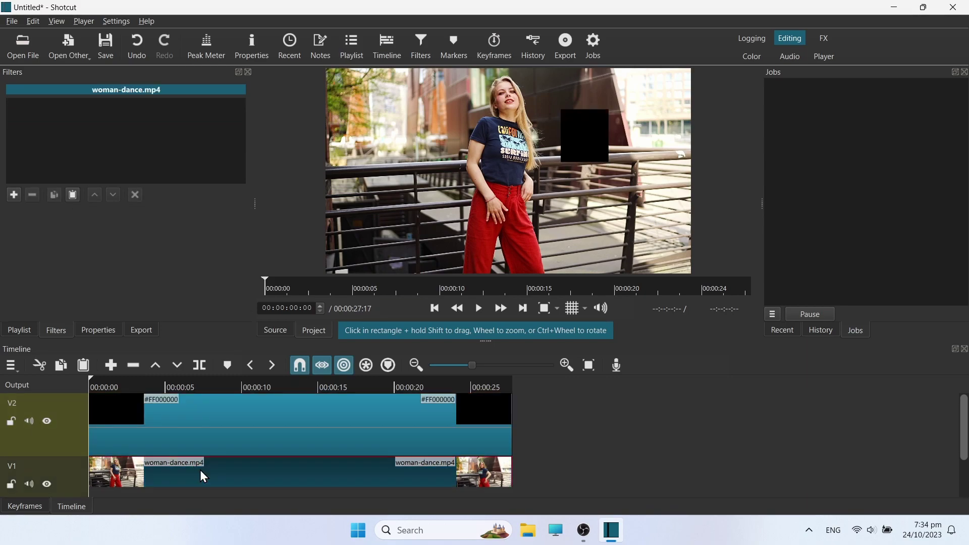
pyautogui.click(14, 195)
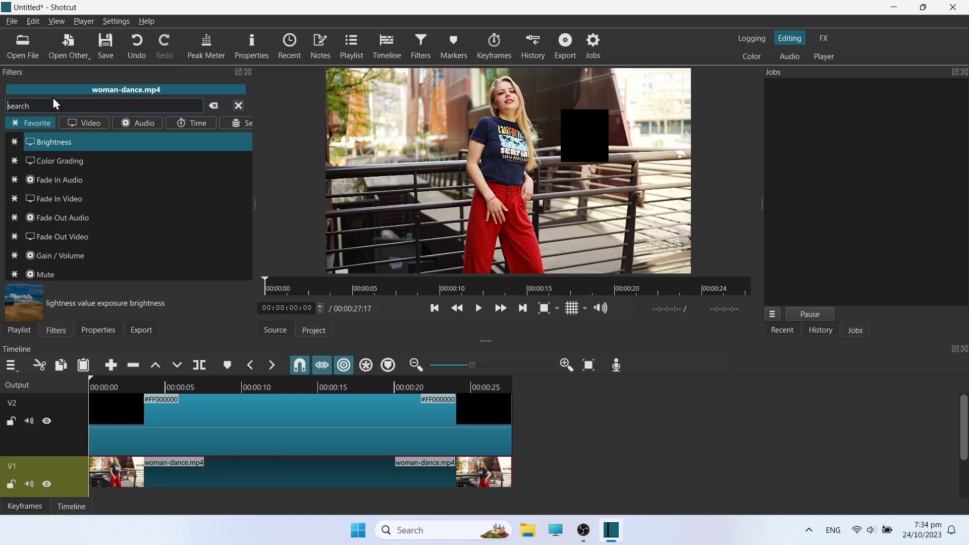
pyautogui.write('motion')
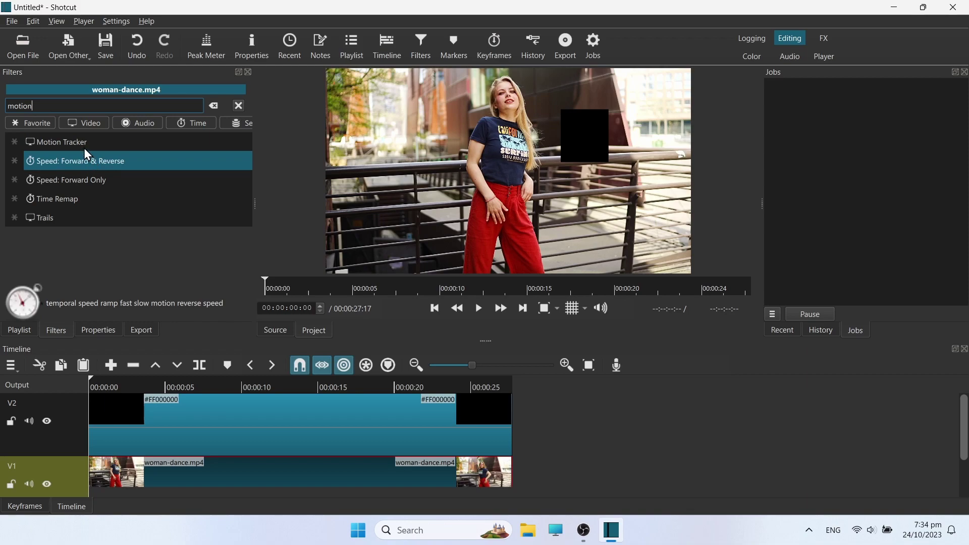
pyautogui.click(79, 143)
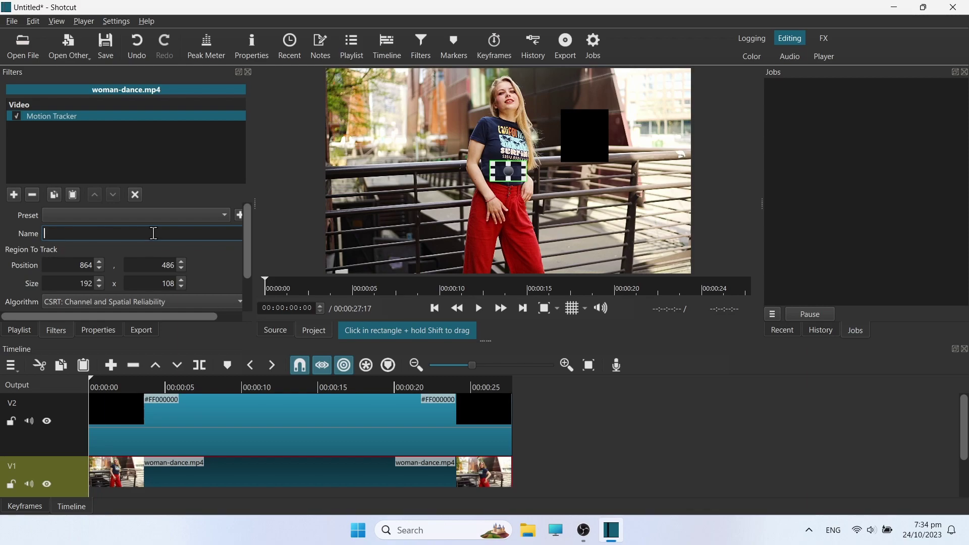
pyautogui.write('Tracker')
pyautogui.write(' 01')
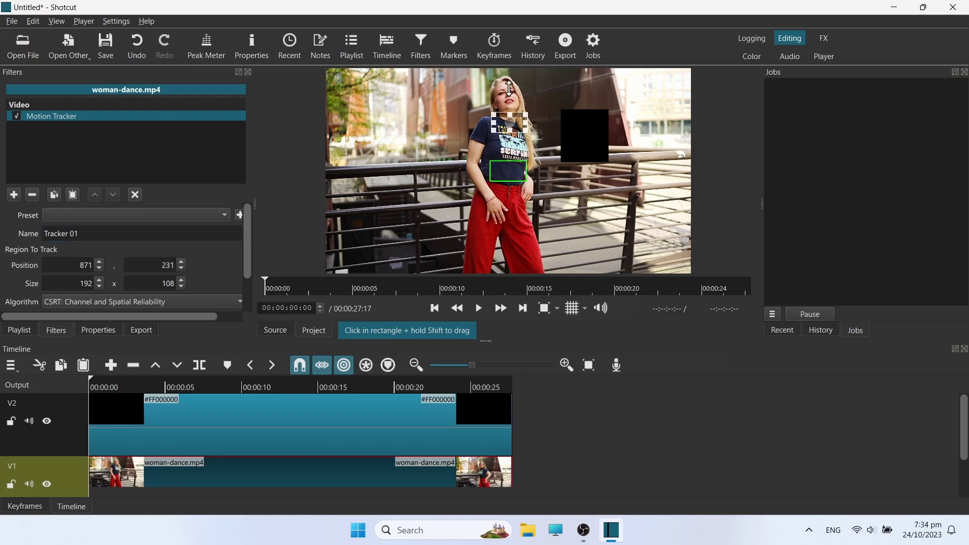
pyautogui.moveTo(508, 169)
pyautogui.mouseDown()
pyautogui.moveTo(505, 89)
pyautogui.moveTo(505, 118)
pyautogui.mouseUp()
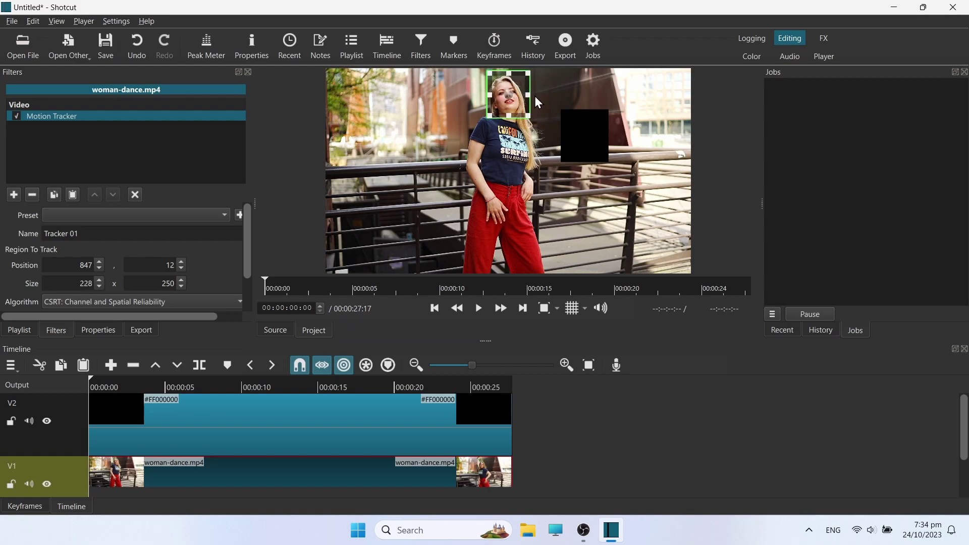
pyautogui.moveTo(529, 95); pyautogui.dragTo(507, 104)
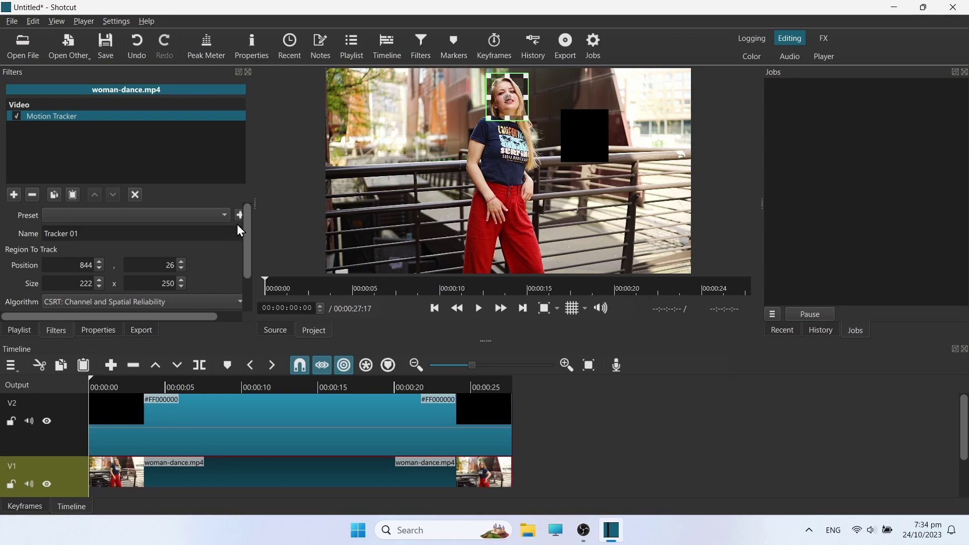
pyautogui.moveTo(244, 224); pyautogui.dragTo(246, 288)
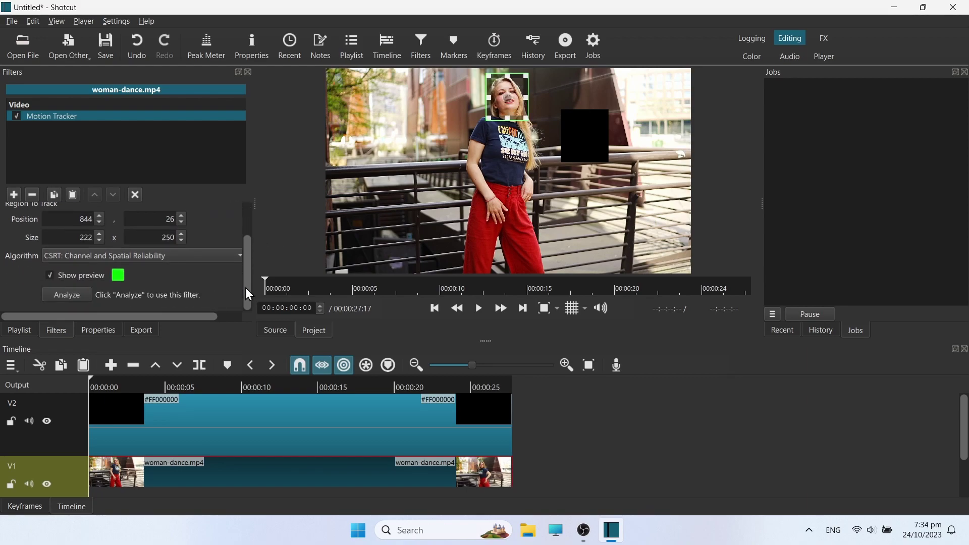
# Analyze Tracker 01 across the dance clip, preview the tracking, and return to the start
pyautogui.click(63, 297)
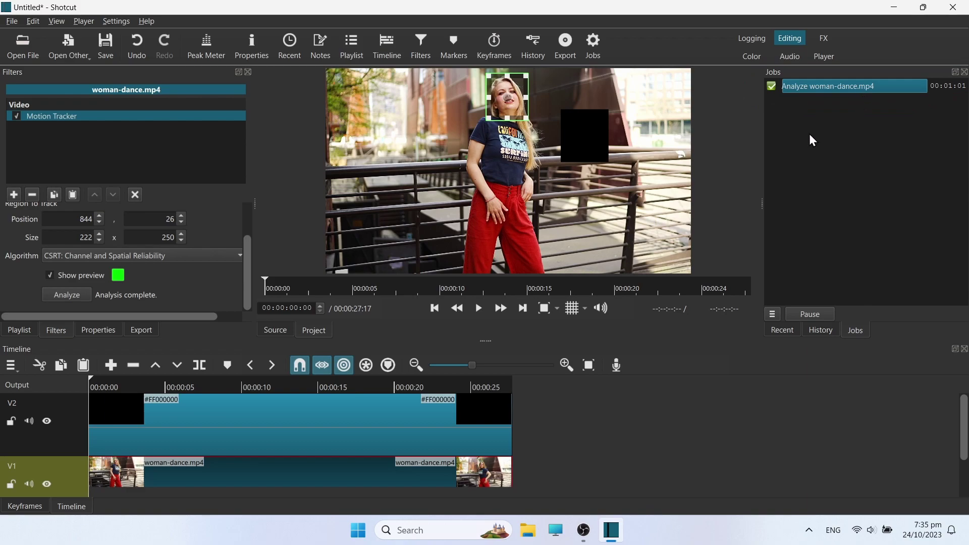
pyautogui.click(478, 311)
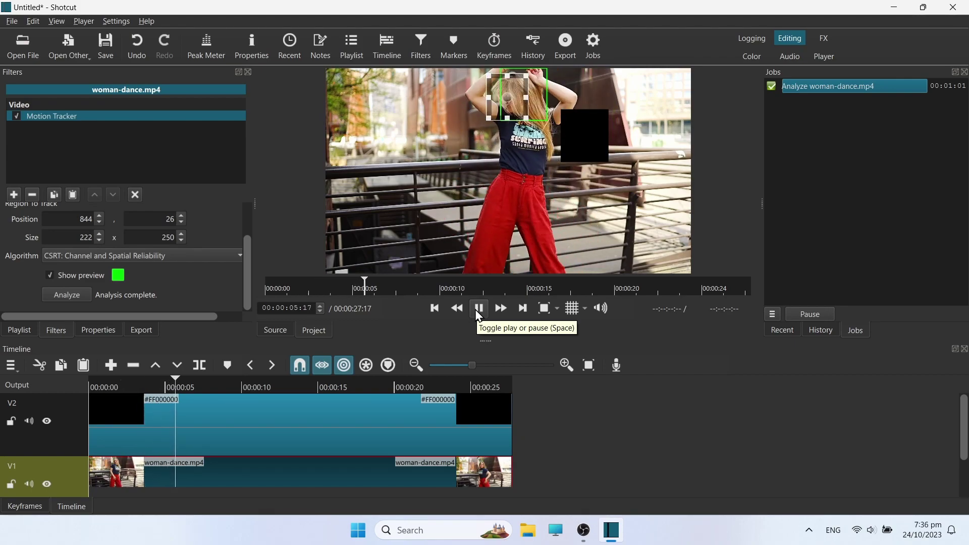
pyautogui.click(477, 310)
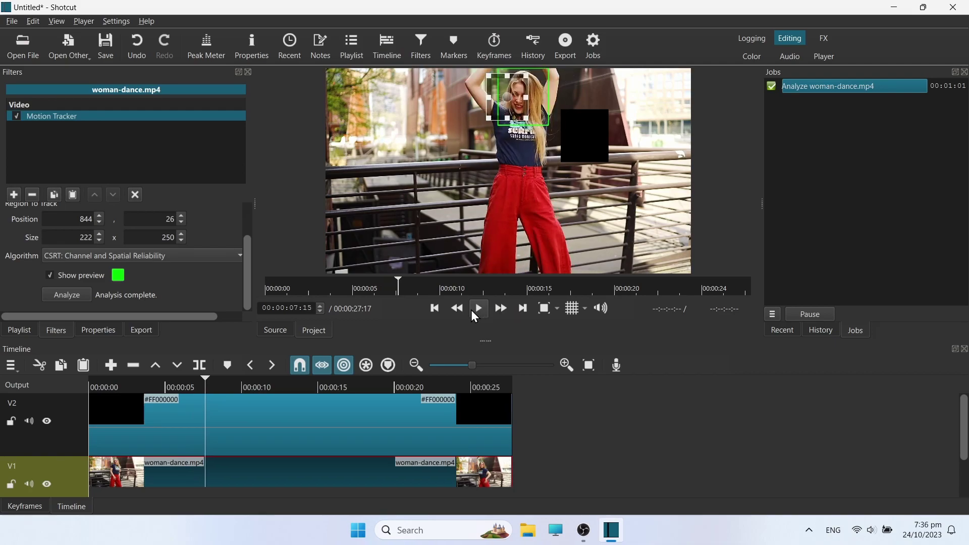
pyautogui.press('Home')
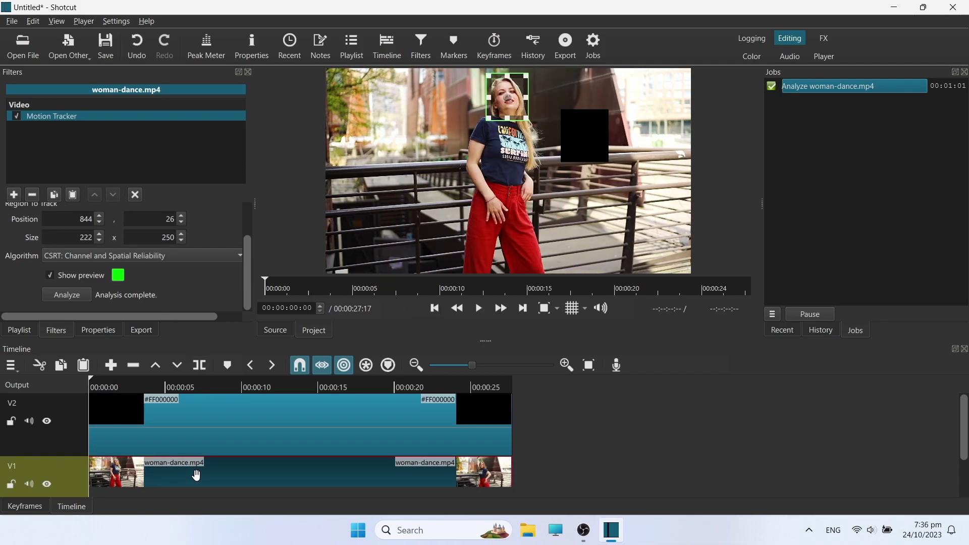
# Move the black box onto her face, load Tracker 01 keyframes with Absolute Position, and preview
pyautogui.click(223, 430)
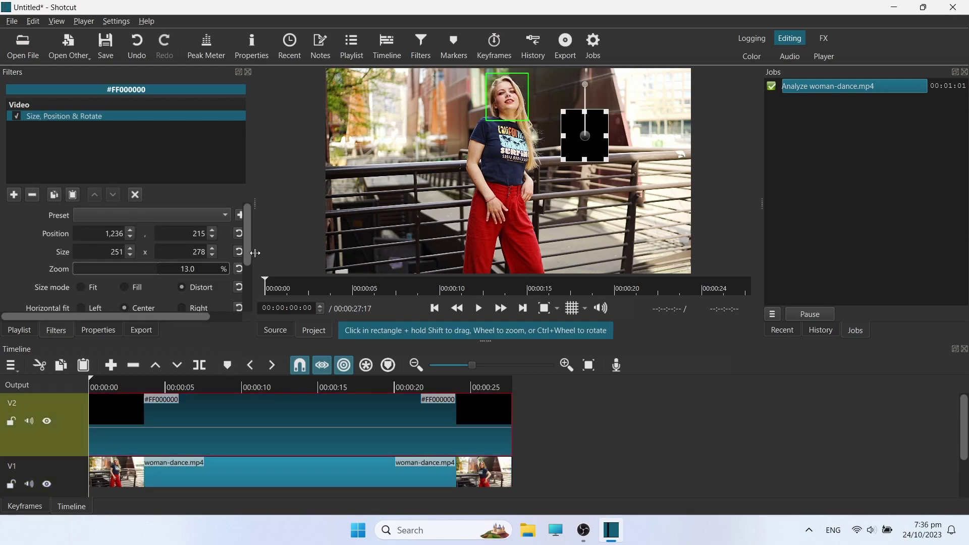
pyautogui.moveTo(578, 132); pyautogui.dragTo(501, 92)
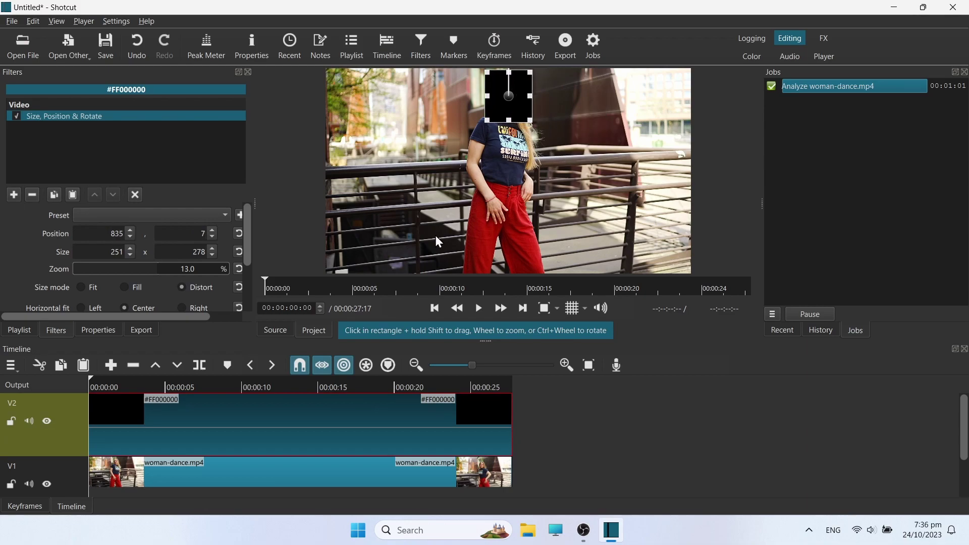
pyautogui.scroll(-2, 237, 288)
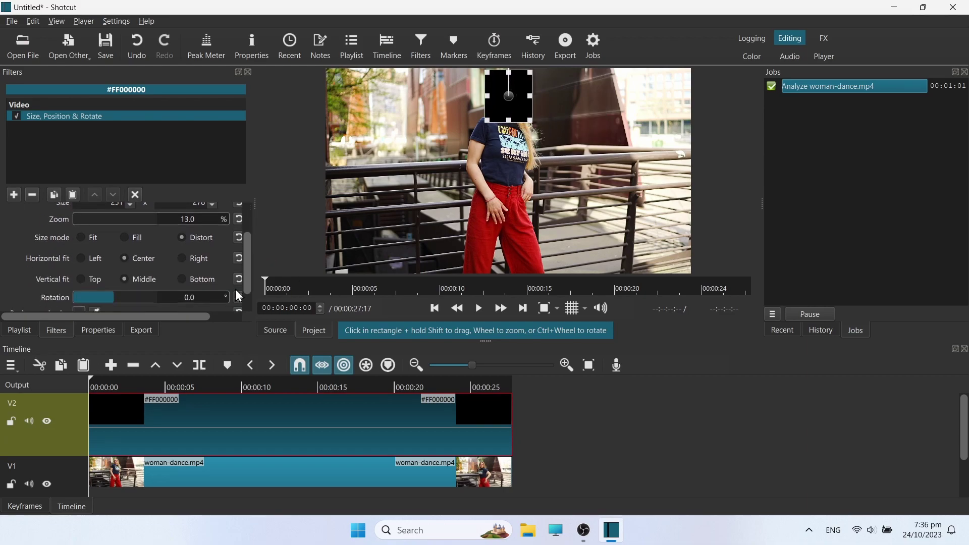
pyautogui.scroll(-1, 237, 296)
pyautogui.click(147, 303)
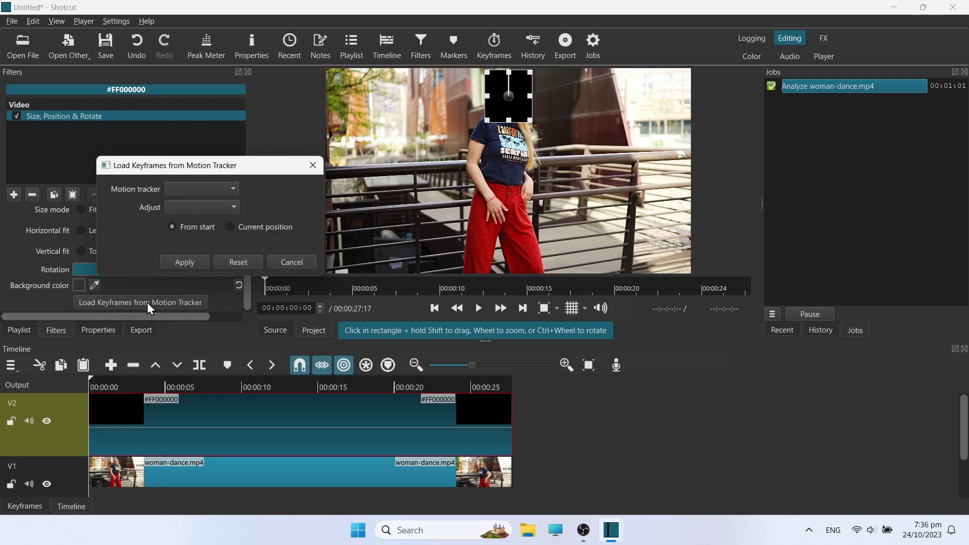
pyautogui.click(231, 188)
pyautogui.click(192, 205)
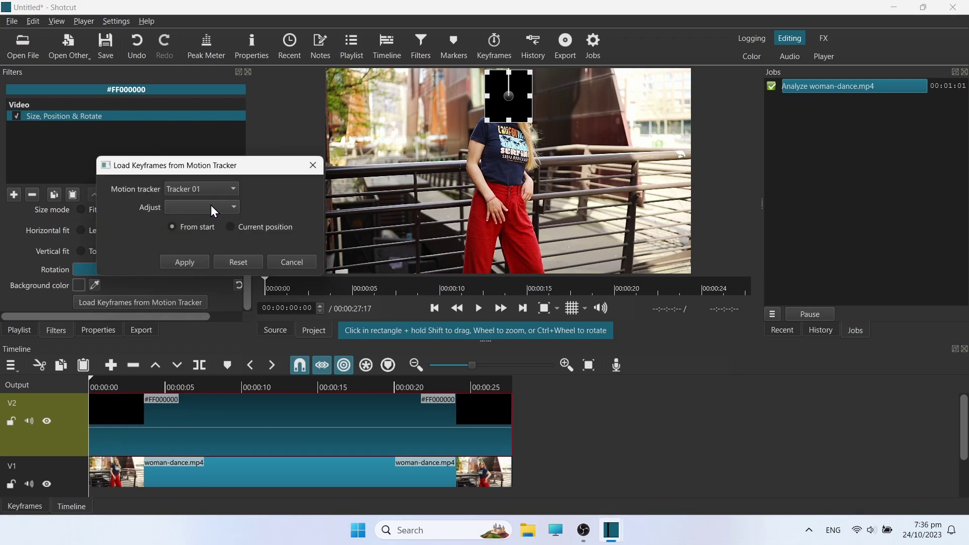
pyautogui.click(211, 205)
pyautogui.click(205, 240)
pyautogui.click(191, 261)
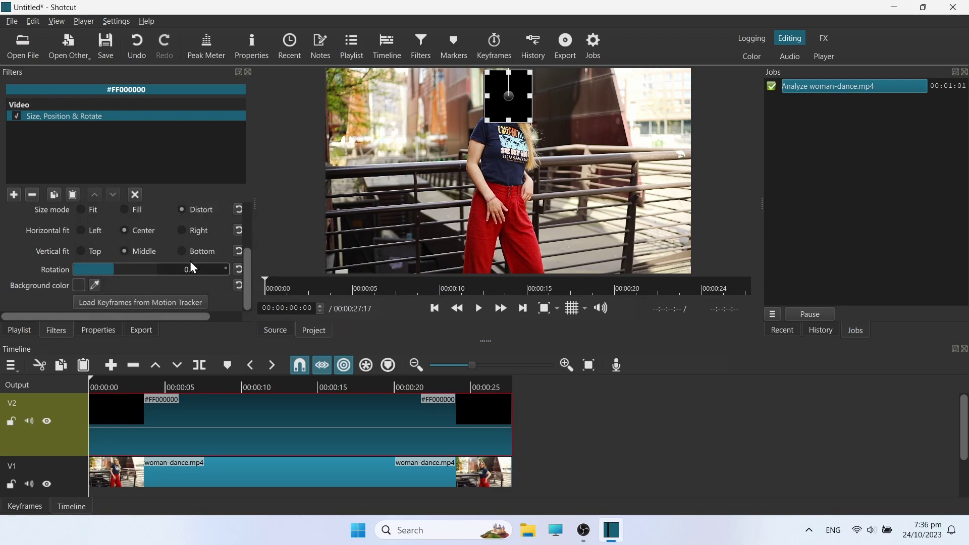
pyautogui.click(480, 310)
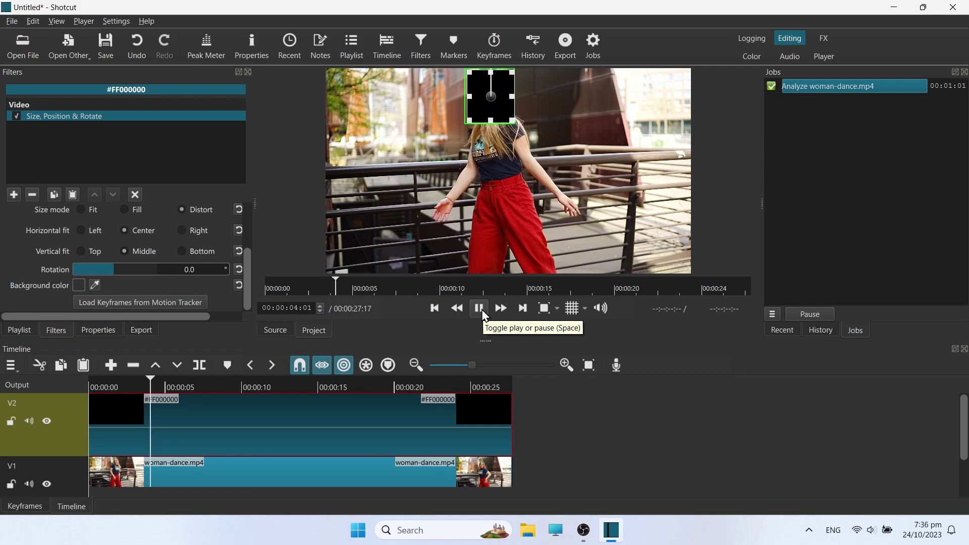
pyautogui.click(97, 387)
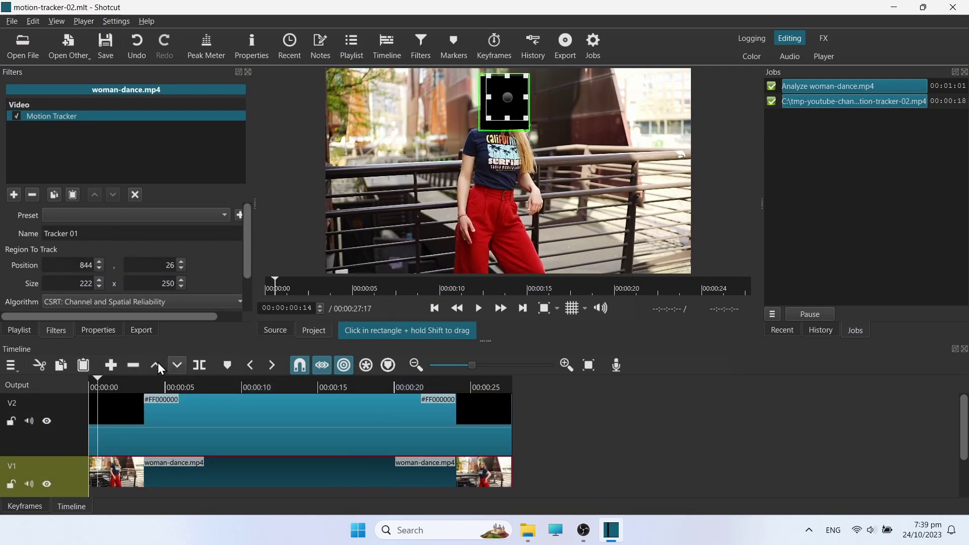
pyautogui.moveTo(99, 378); pyautogui.dragTo(7, 385)
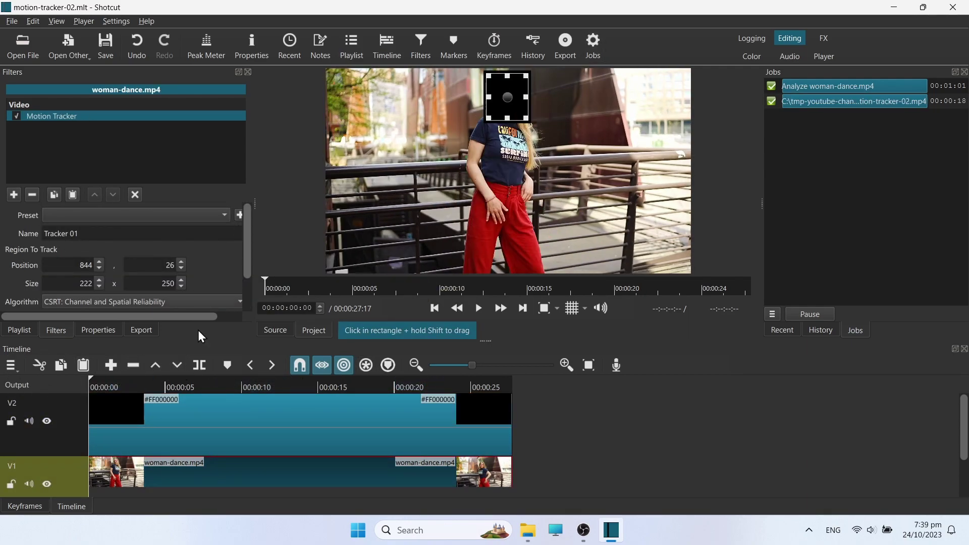
pyautogui.moveTo(247, 235); pyautogui.dragTo(227, 324)
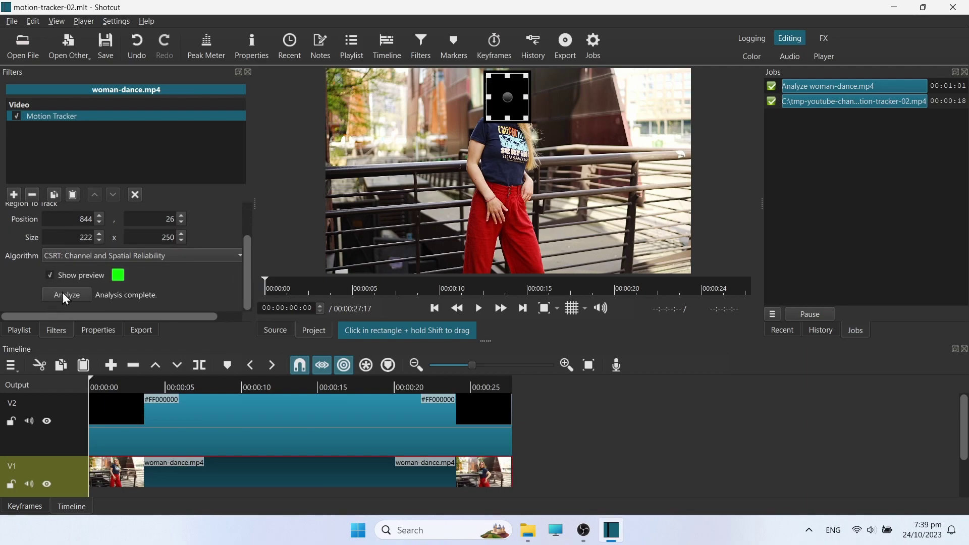